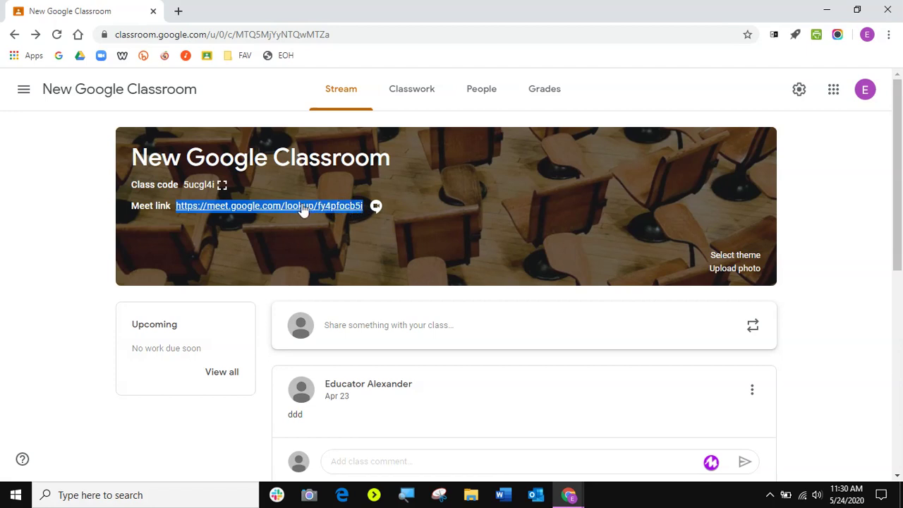
Copy the class Meet link and create a BREAKOUT ROOMS topic on the Classwork page.
right_click(257, 212)
click(286, 214)
click(417, 97)
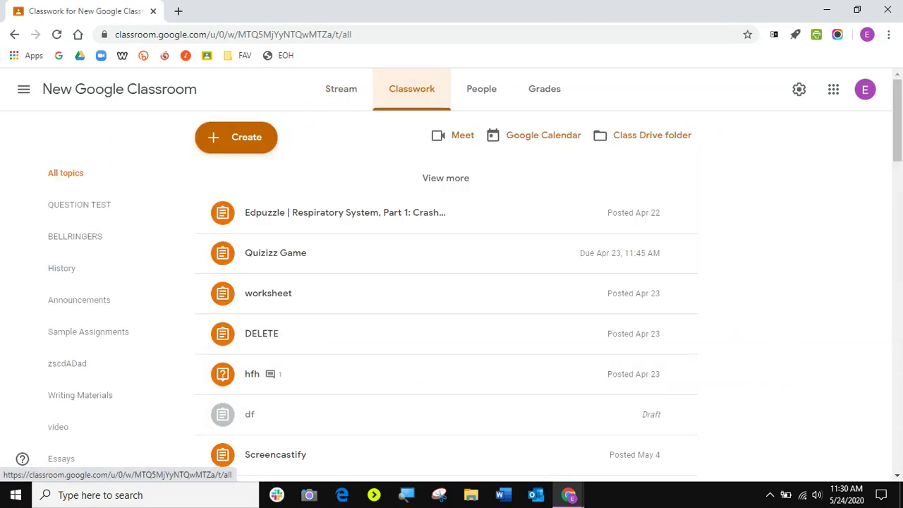
click(234, 141)
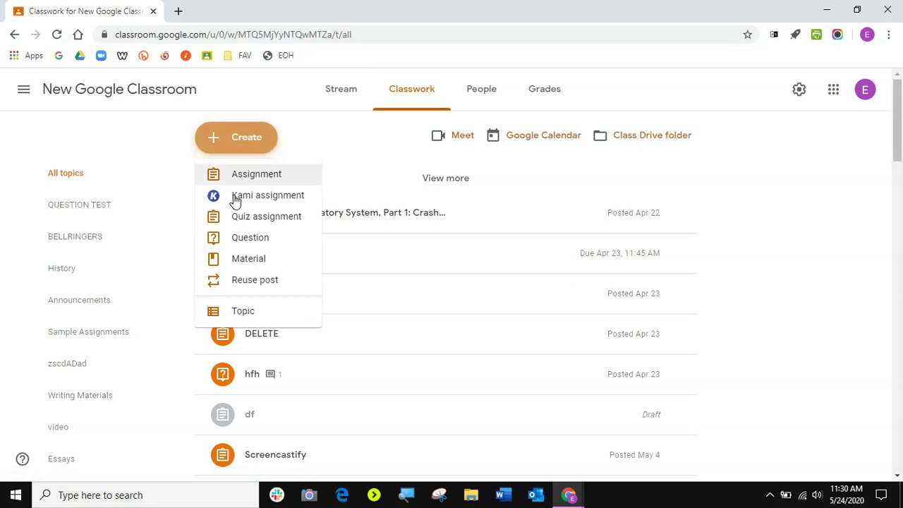
click(241, 312)
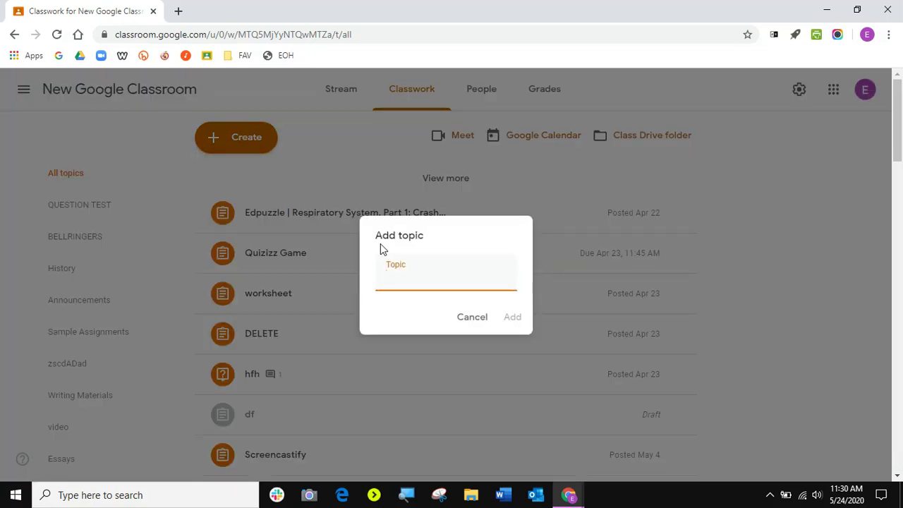
text(BREAKOUT ROOMS)
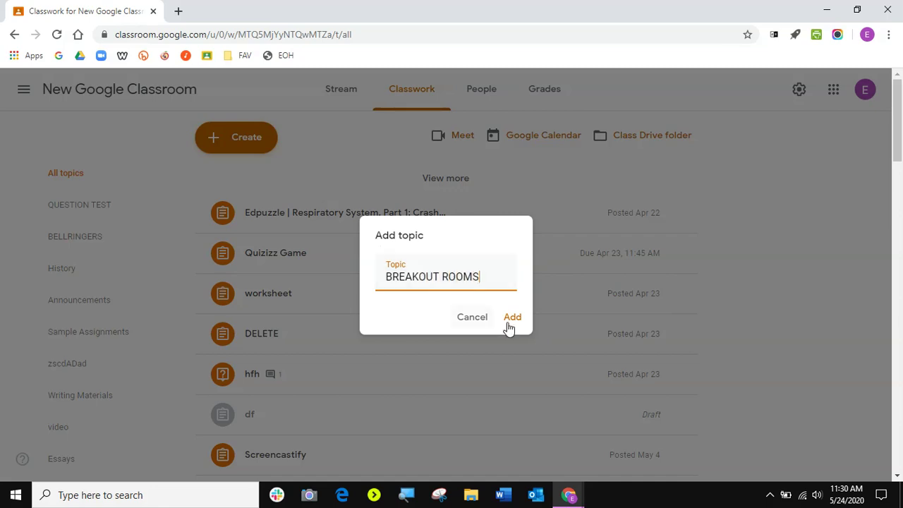
click(513, 320)
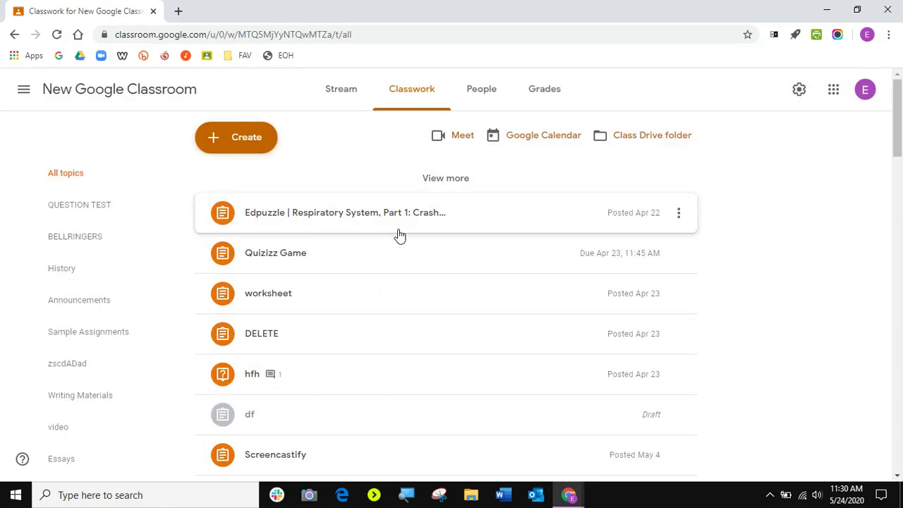
Drag the BREAKOUT ROOMS topic above QUESTION TEST so it sits first in the list.
scroll(377, 365, down, 3)
scroll(376, 366, down, 3)
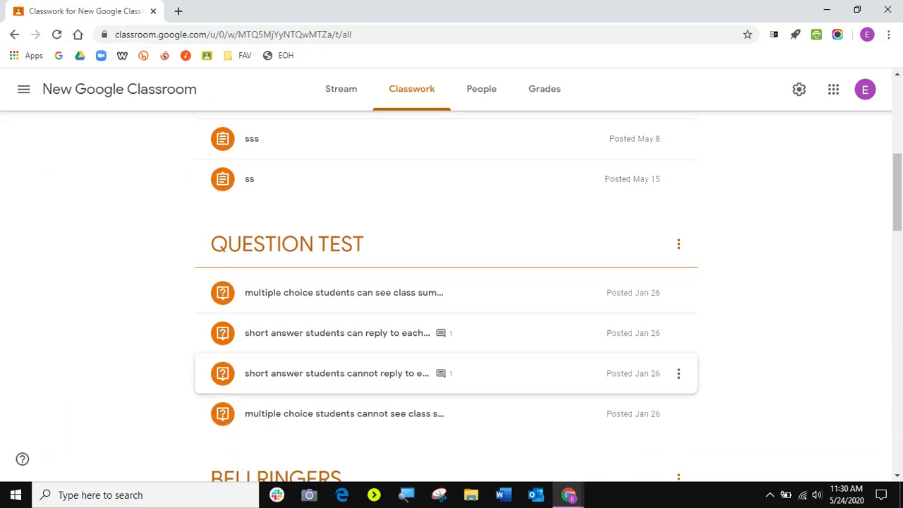
scroll(379, 365, down, 15)
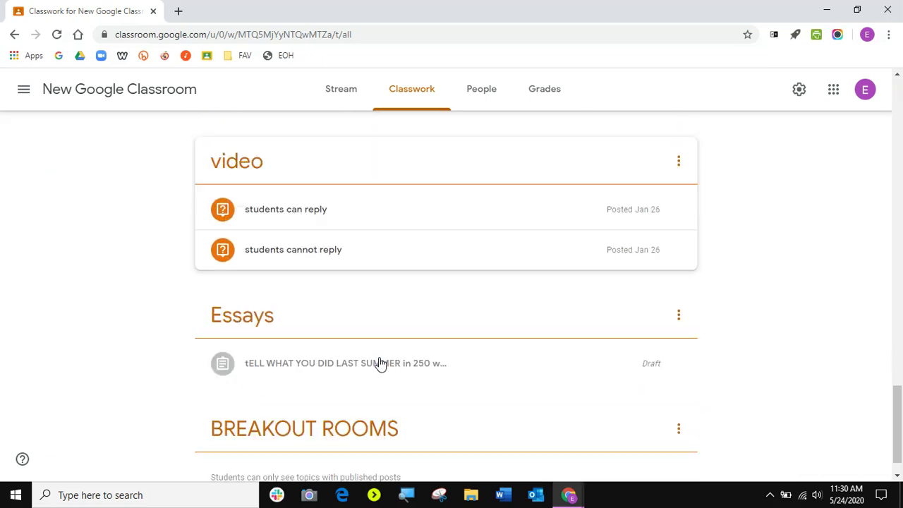
drag(284, 391, 296, 317)
scroll(300, 331, down, 3)
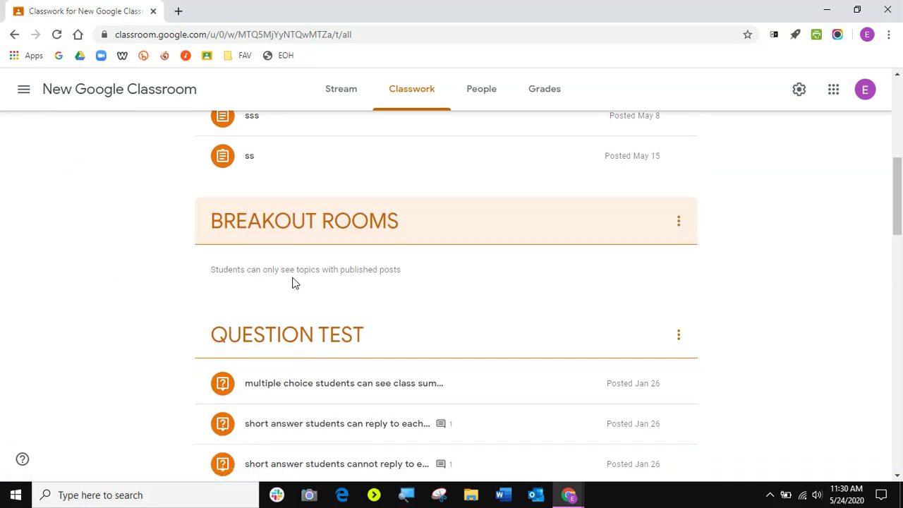
scroll(291, 277, up, 6)
scroll(286, 268, up, 3)
click(235, 139)
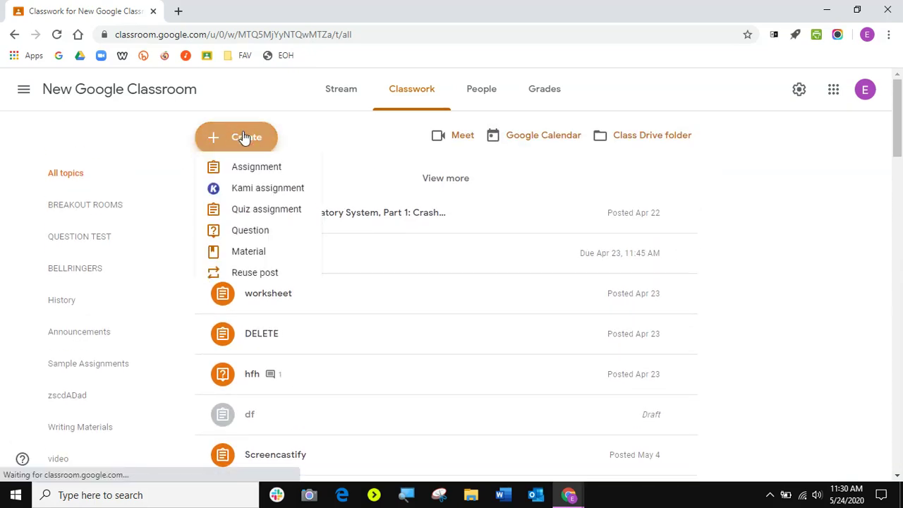
Start a new material titled 'Breakout Room 1' filed under the BREAKOUT ROOMS topic.
click(250, 261)
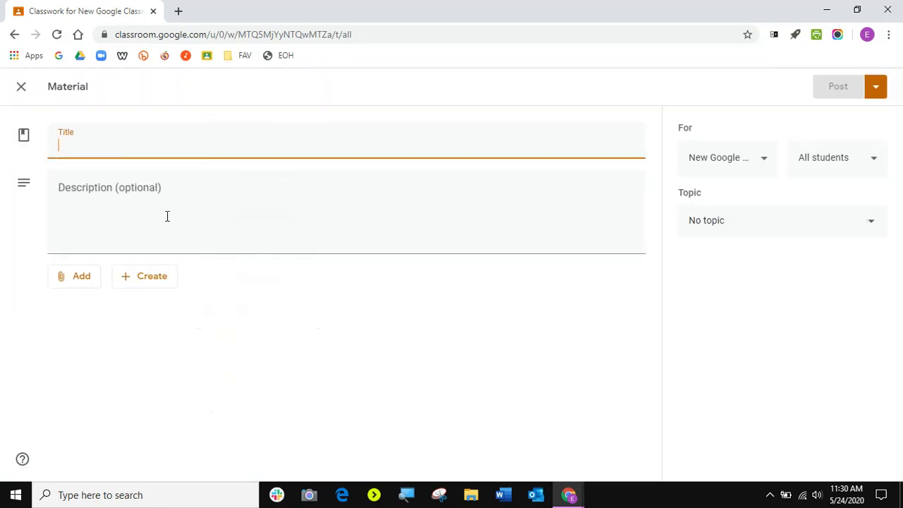
click(748, 233)
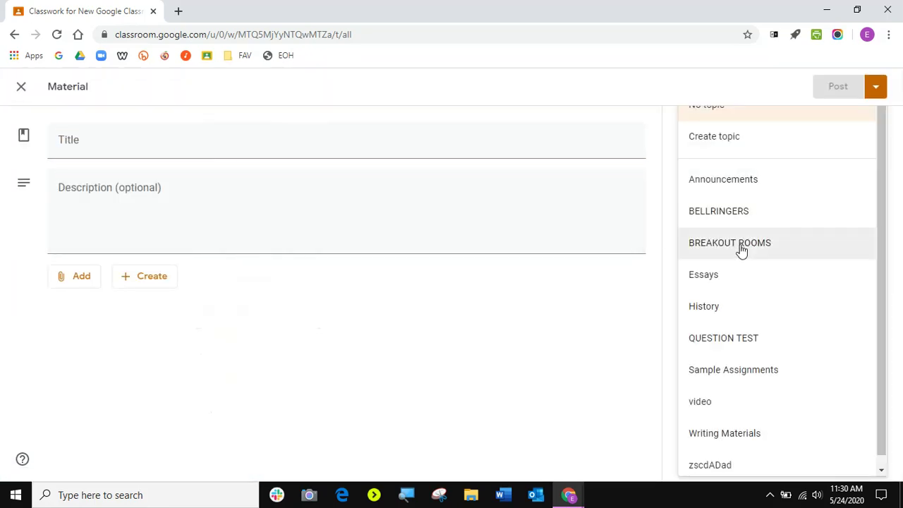
click(740, 250)
click(99, 146)
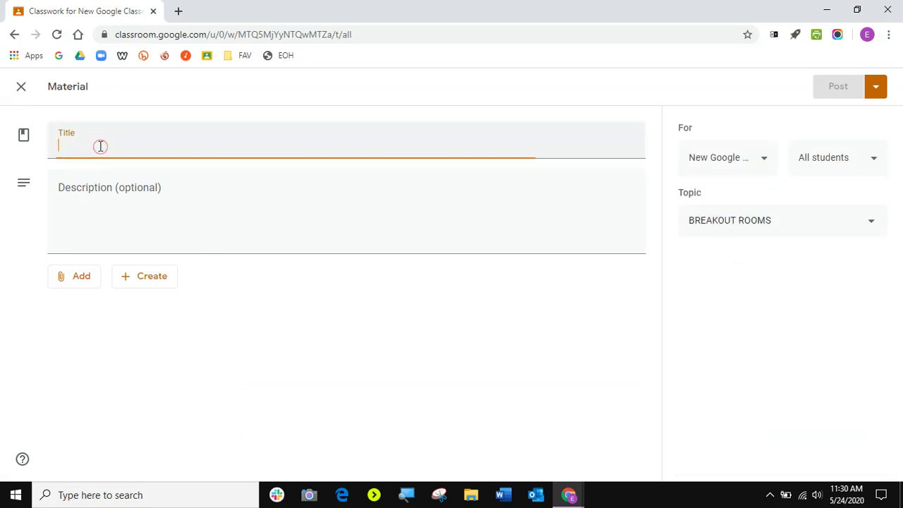
text(Break)
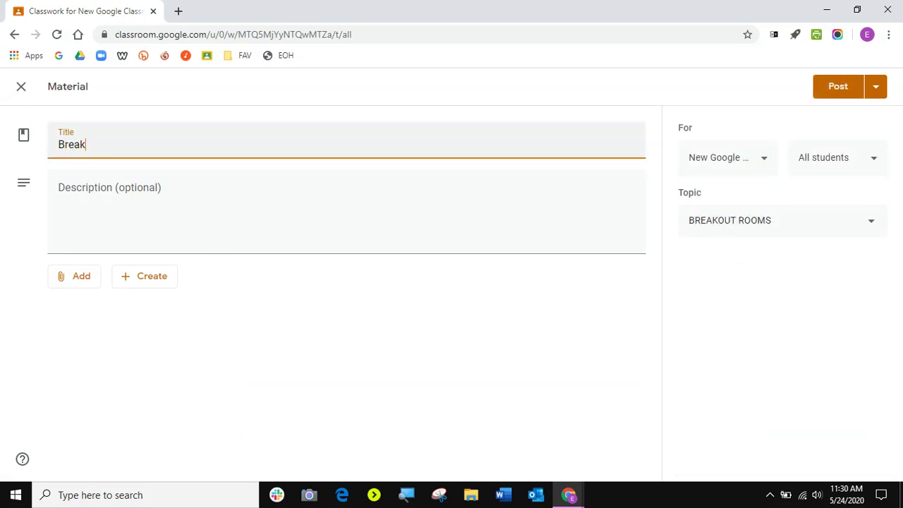
text(out Roon)
Write the description 'Join us in Breakout Room 1.' and add a new line below it.
click(73, 212)
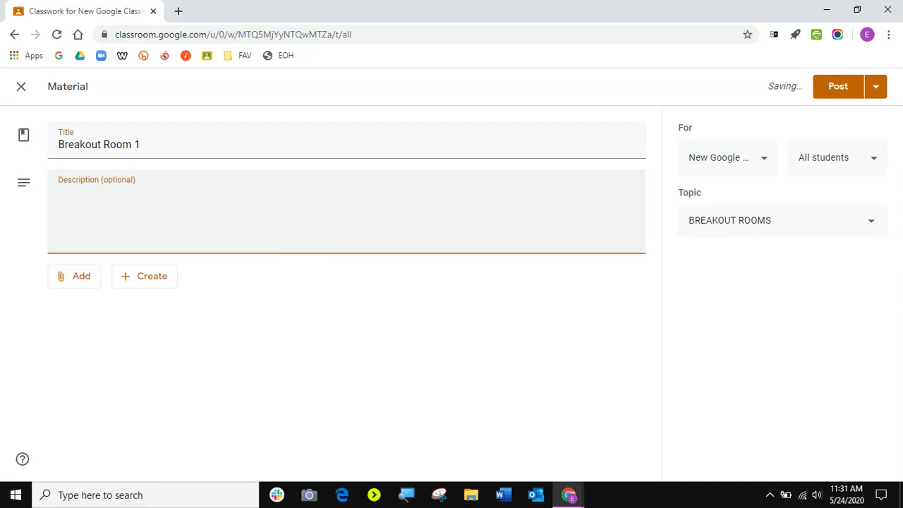
text(Joun)
text( us in Breako)
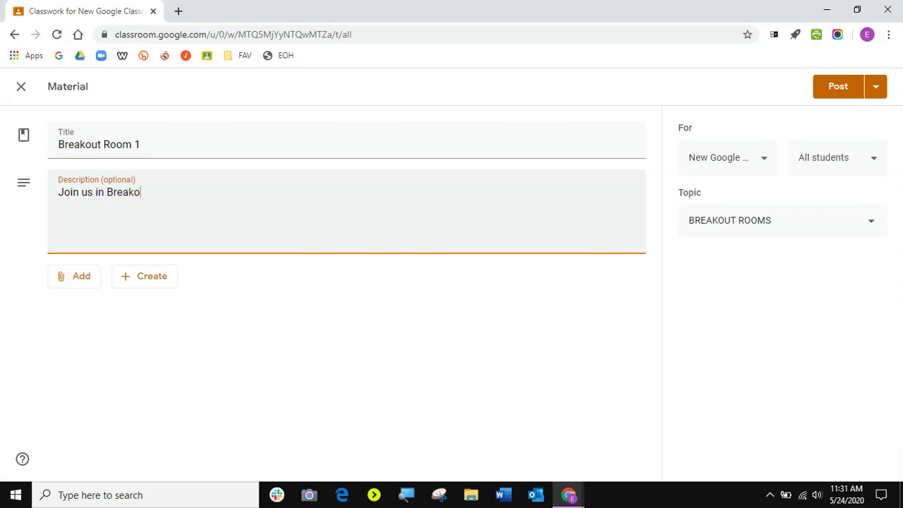
text(ut Room 1.)
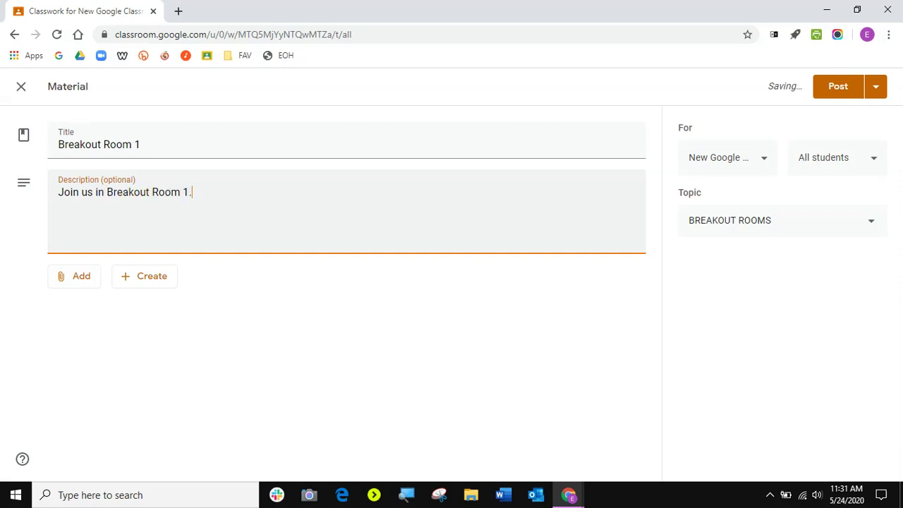
key(Return)
right_click(80, 235)
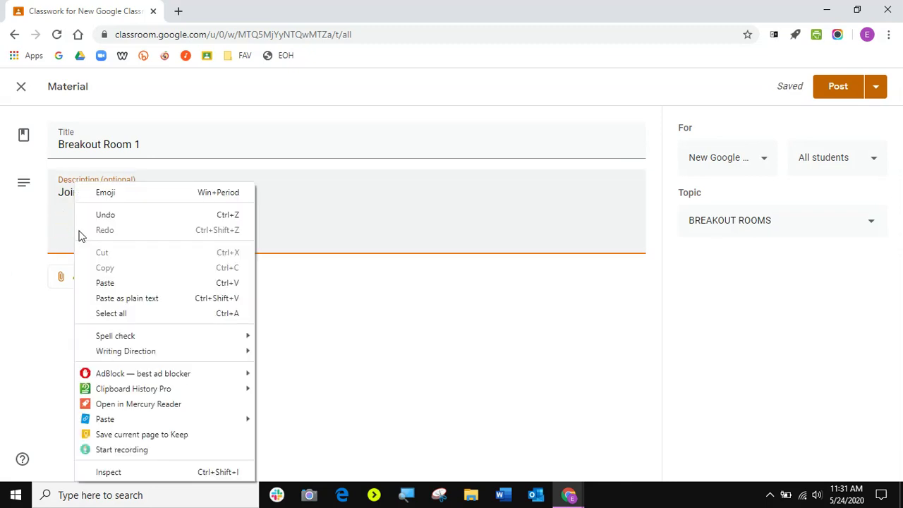
click(105, 283)
drag(276, 224, 216, 224)
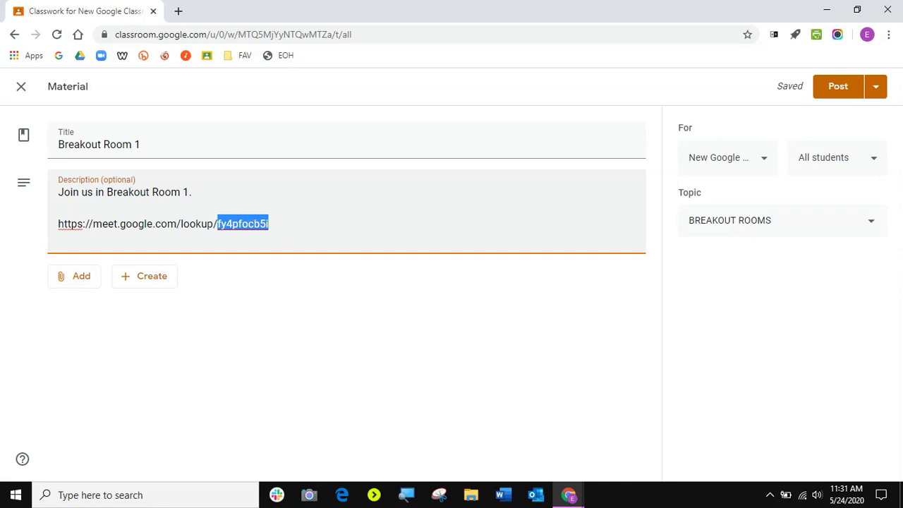
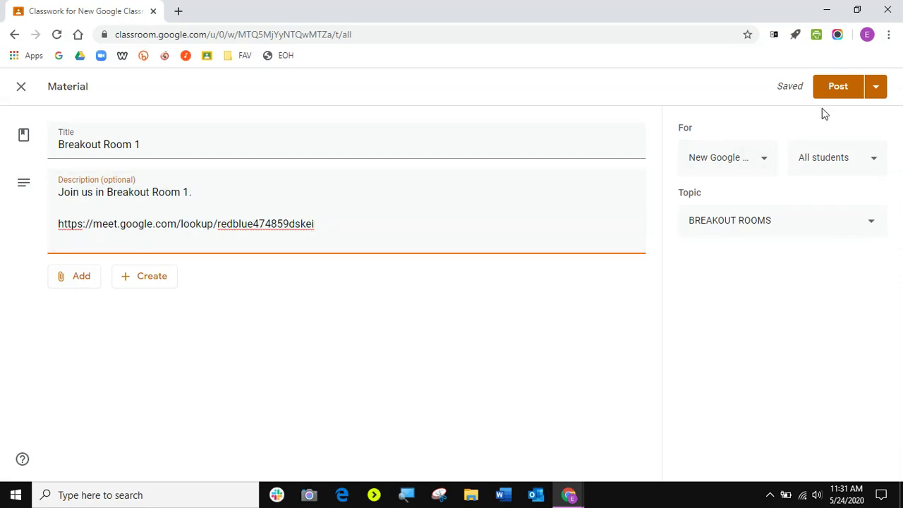
click(839, 87)
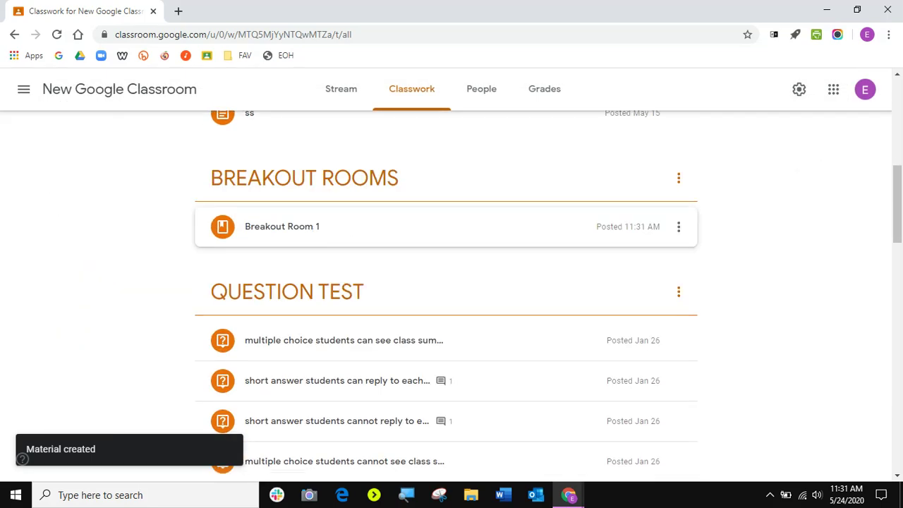
click(291, 231)
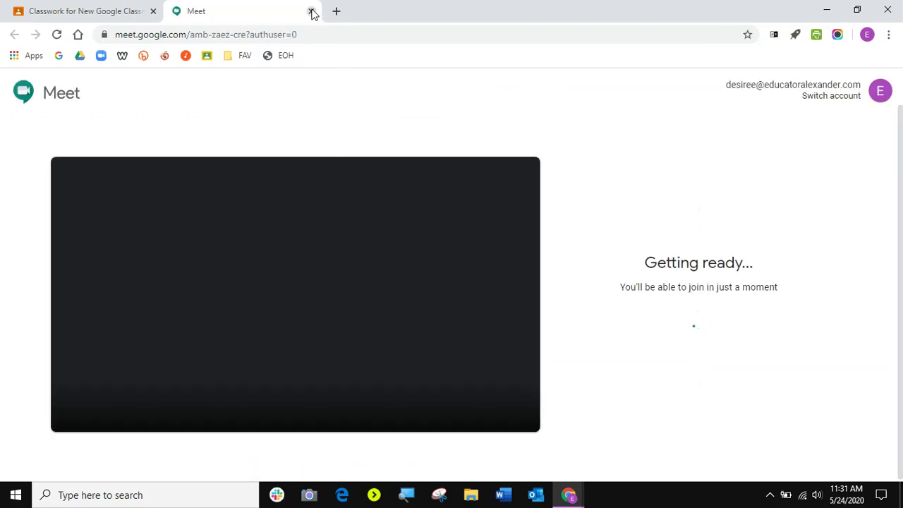
click(311, 11)
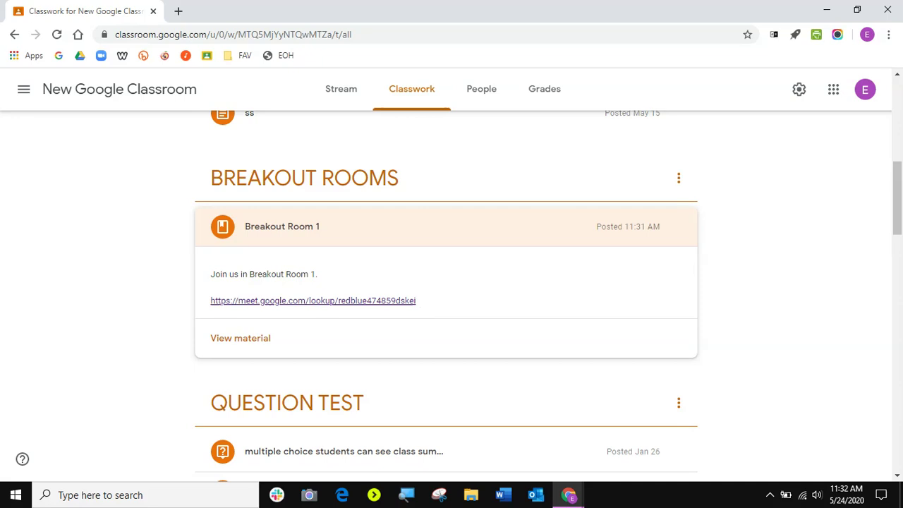
scroll(446, 297, up, 6)
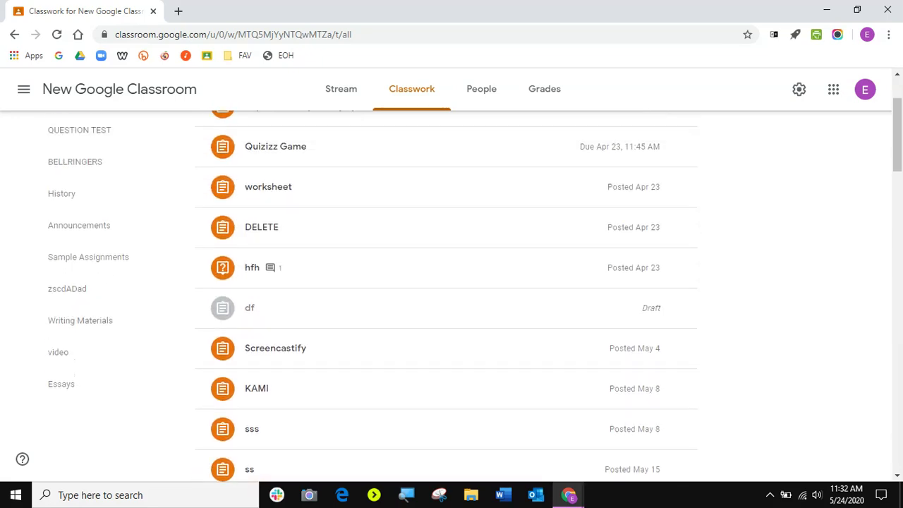
scroll(446, 296, up, 1)
scroll(446, 296, down, 7)
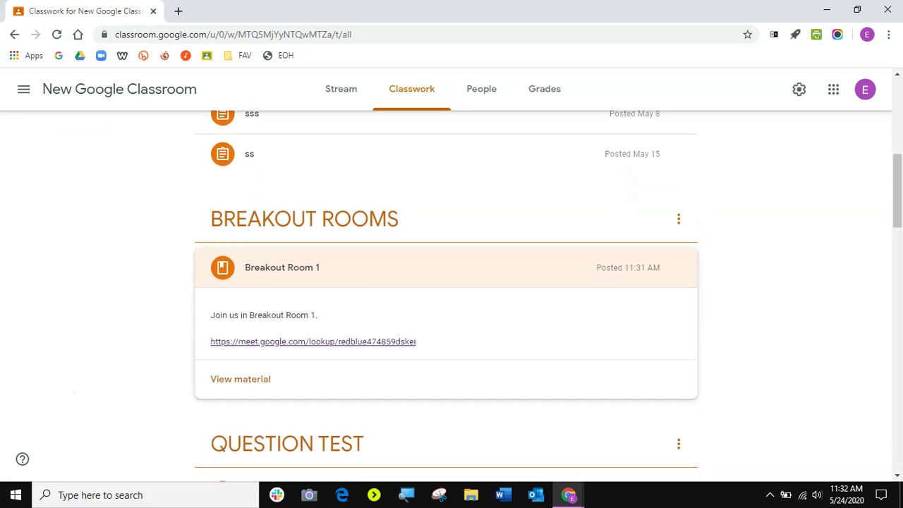
scroll(420, 313, down, 2)
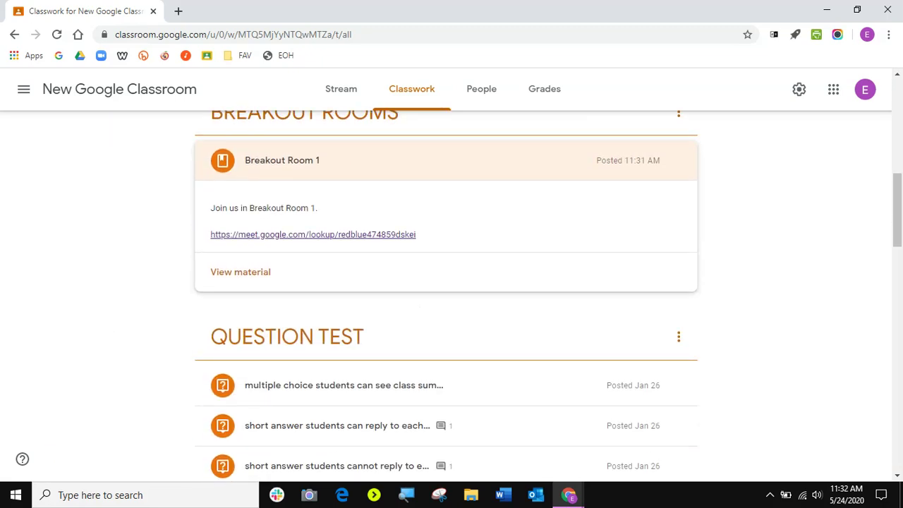
scroll(421, 313, up, 6)
scroll(421, 313, up, 2)
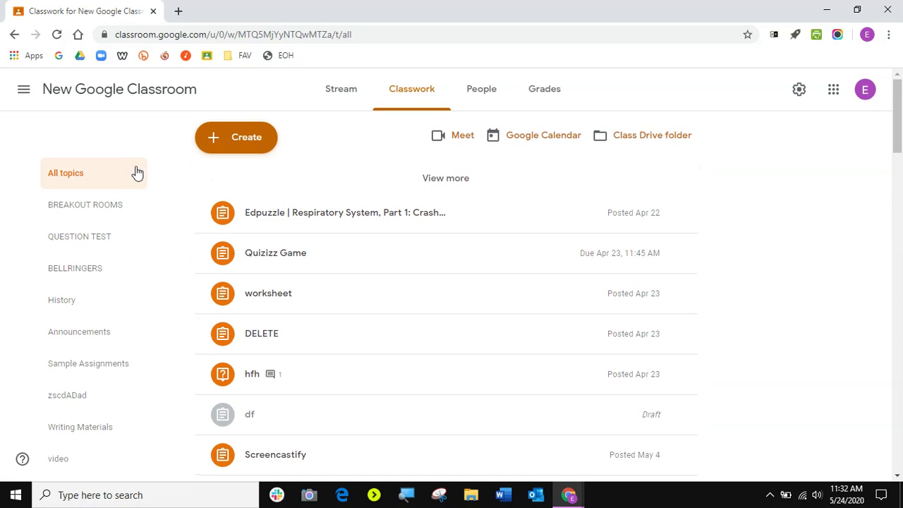
click(462, 137)
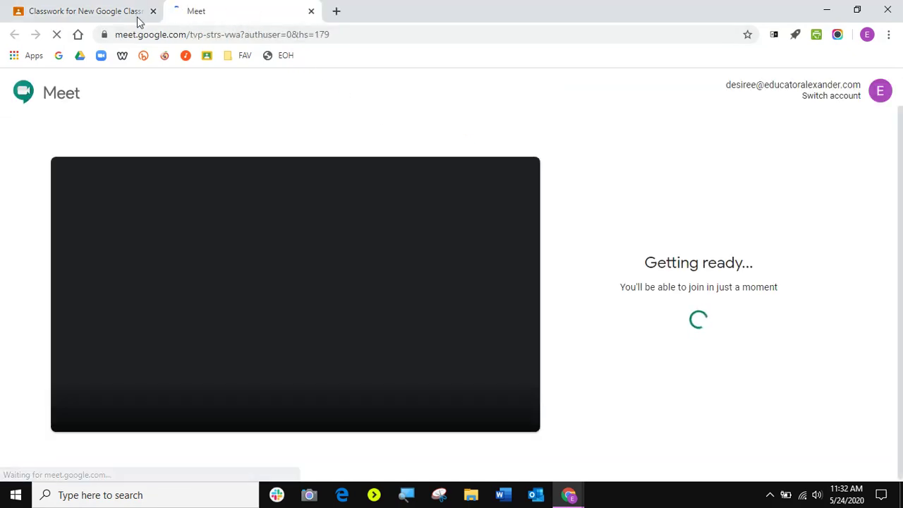
click(106, 12)
scroll(299, 338, down, 5)
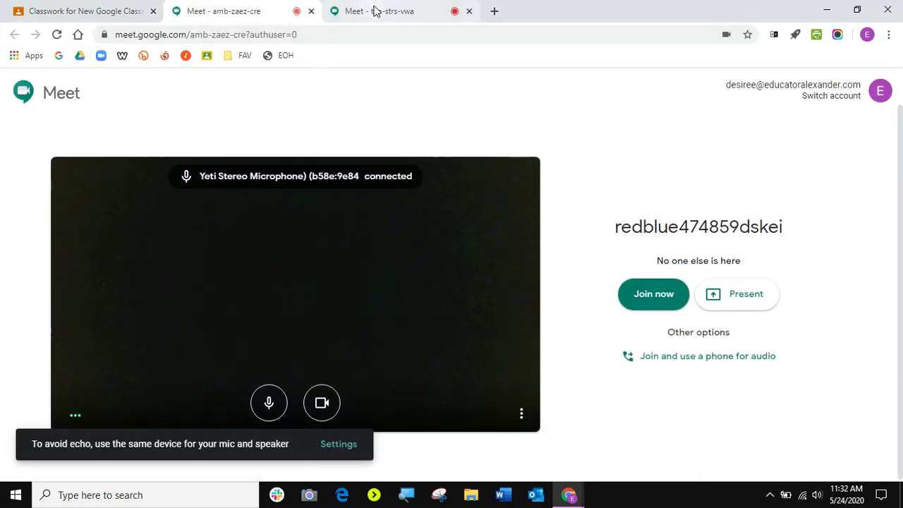
click(374, 12)
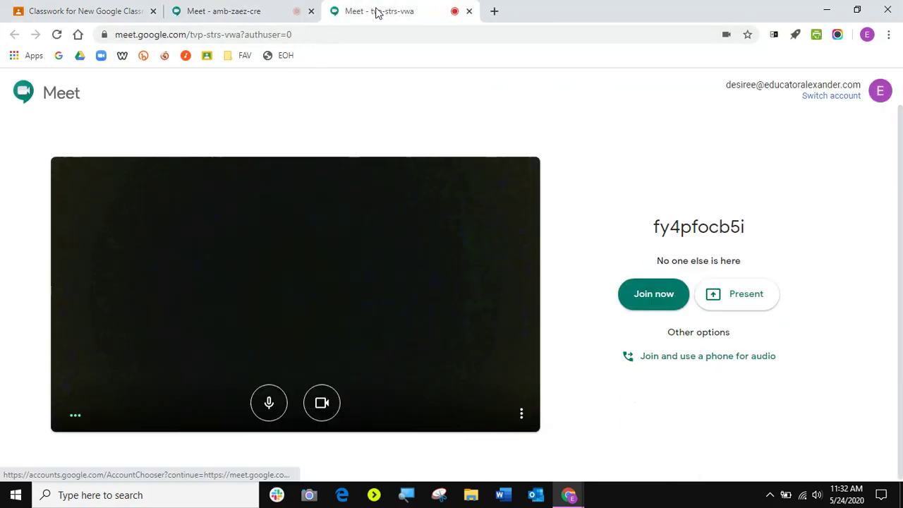
click(258, 12)
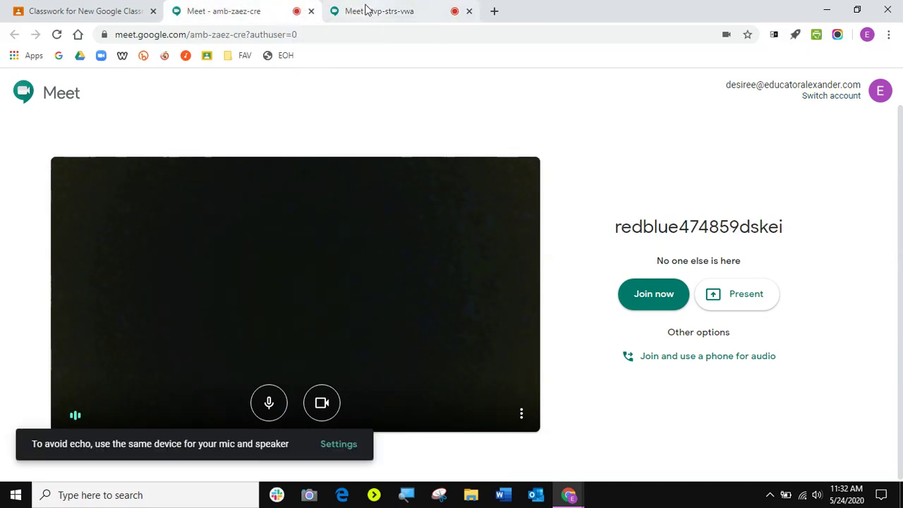
click(342, 11)
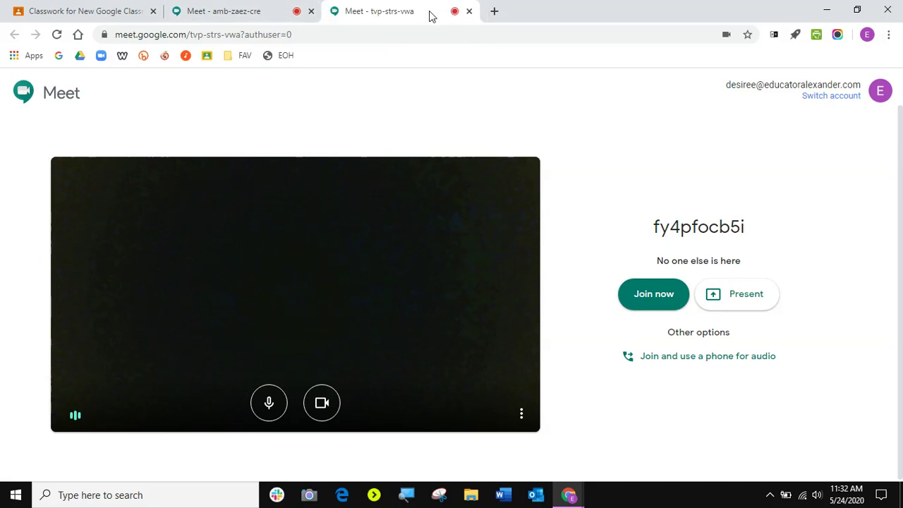
click(201, 12)
click(364, 12)
right_click(226, 13)
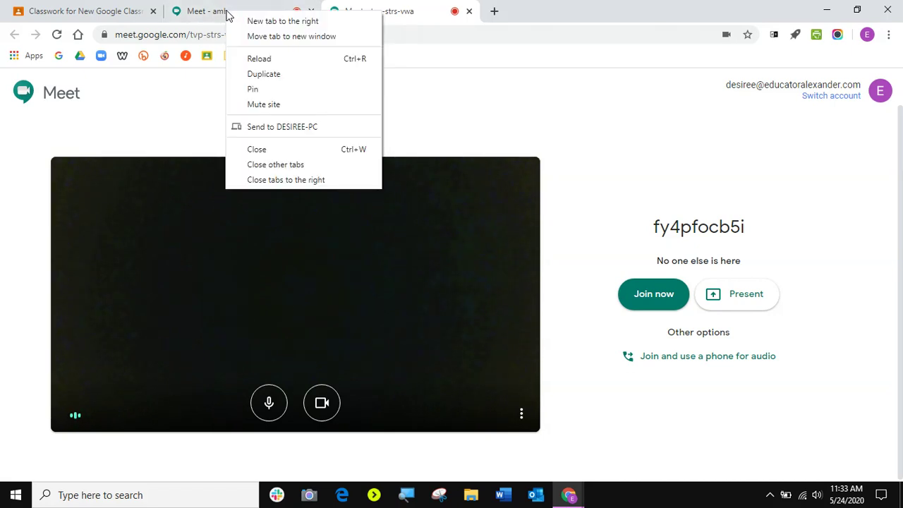
click(253, 89)
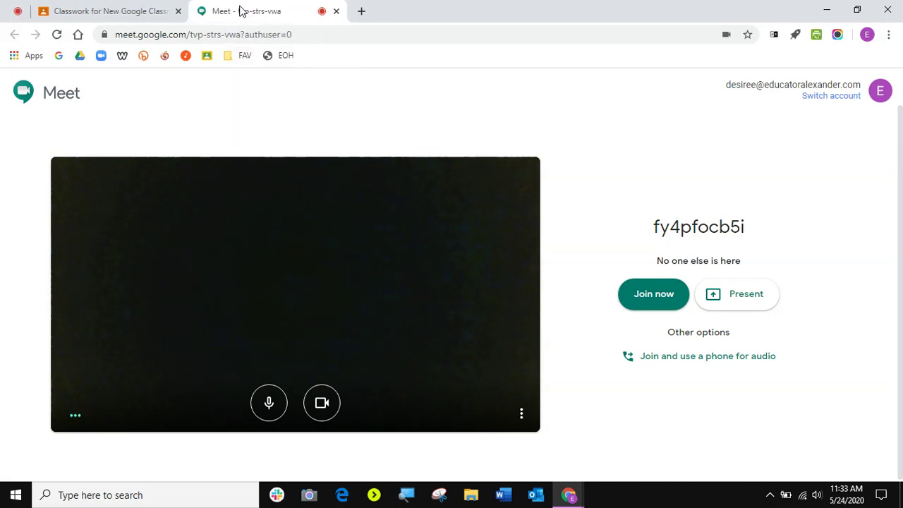
right_click(240, 11)
click(260, 90)
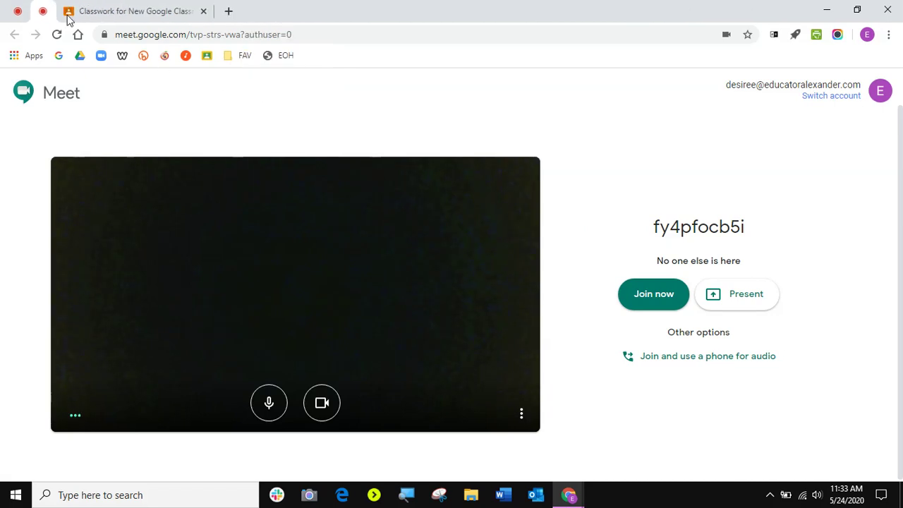
click(18, 13)
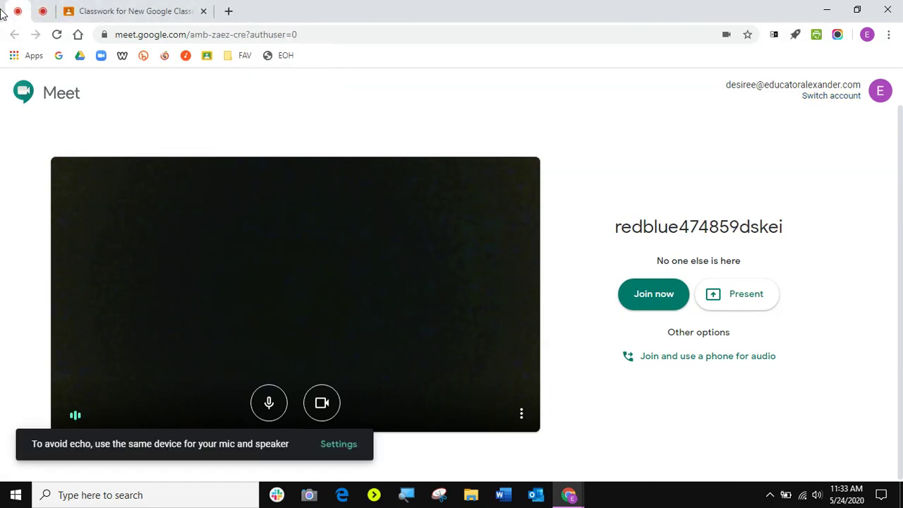
click(43, 11)
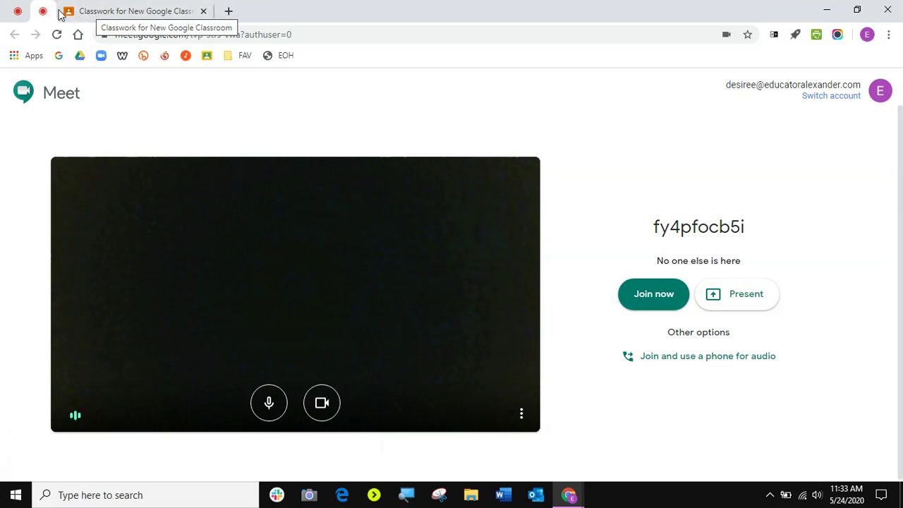
click(61, 16)
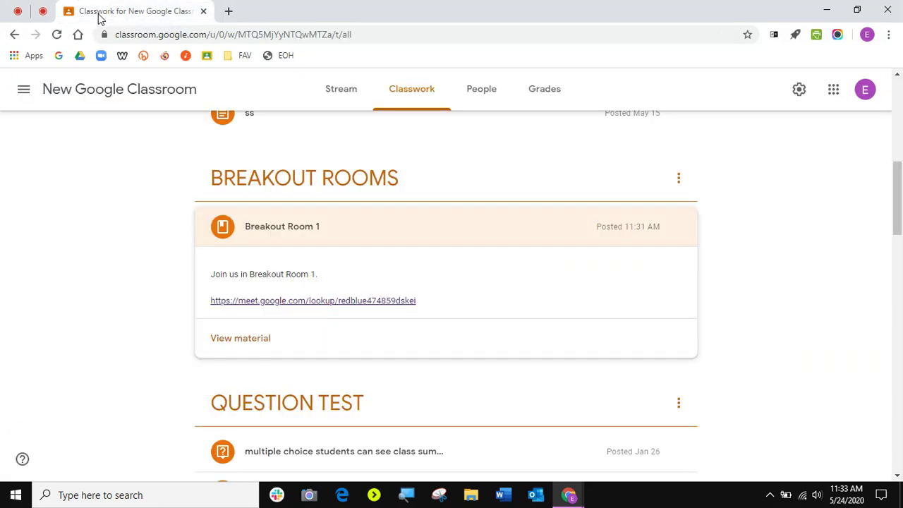